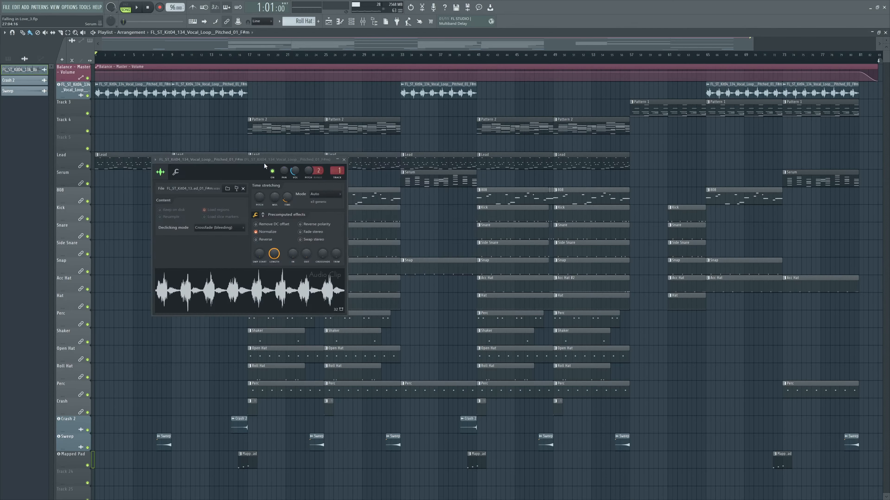
# - Review the vocal loop's audio clip settings and locate its sample among the Splice packs in the browser
pyautogui.moveTo(262, 166); pyautogui.dragTo(400, 154)
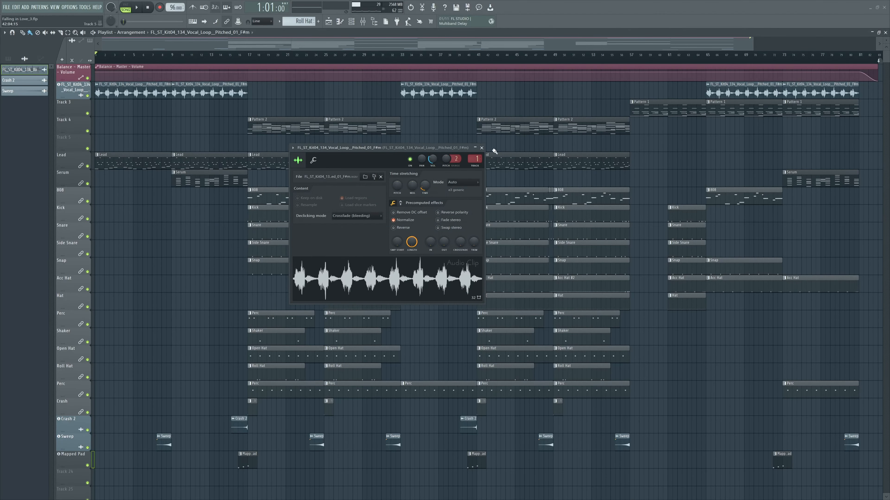
pyautogui.click(481, 147)
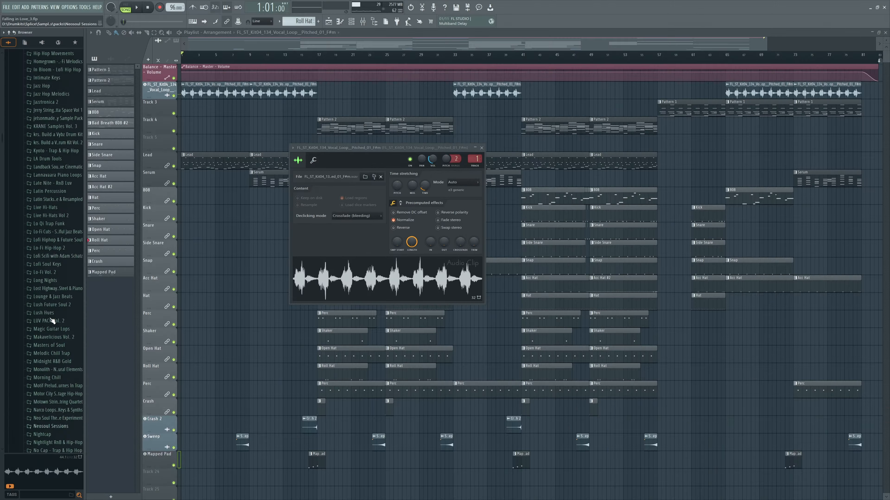
pyautogui.scroll(15, 52, 317)
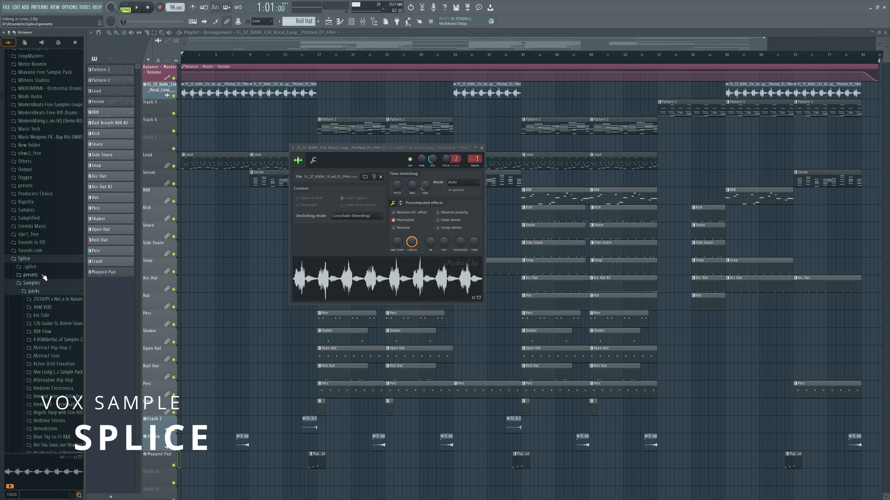
pyautogui.scroll(-20, 35, 295)
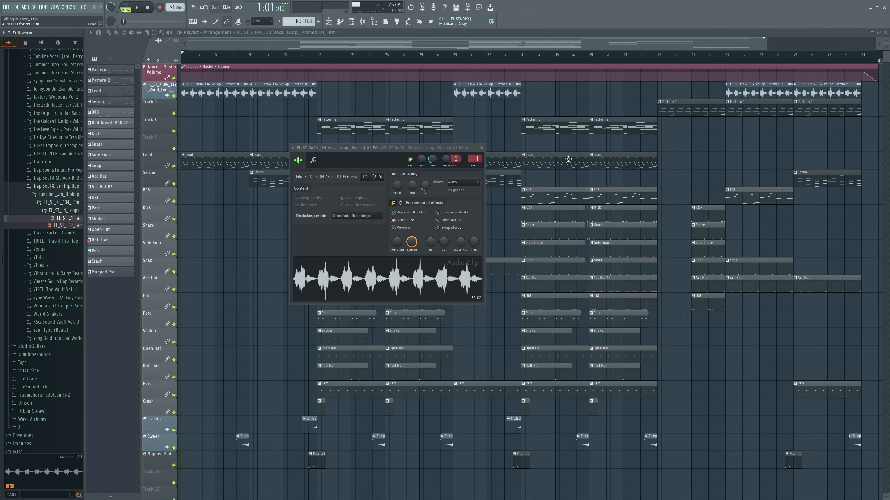
pyautogui.click(481, 148)
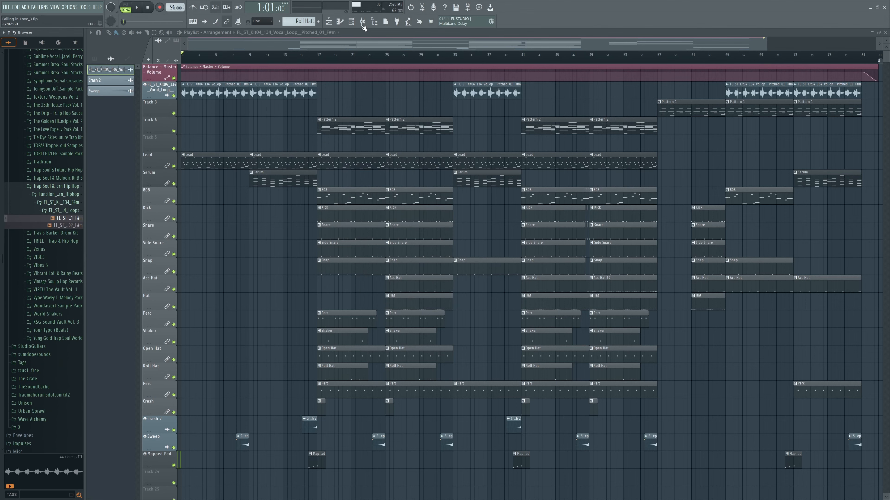
pyautogui.click(375, 23)
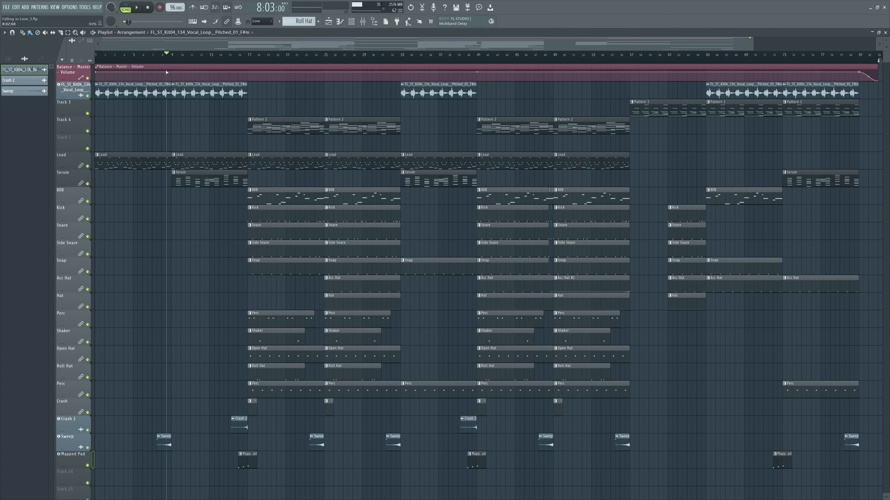
# - Solo the vocal loop track, unmute the Serum track with it, and play the arrangement
pyautogui.rightClick(88, 96)
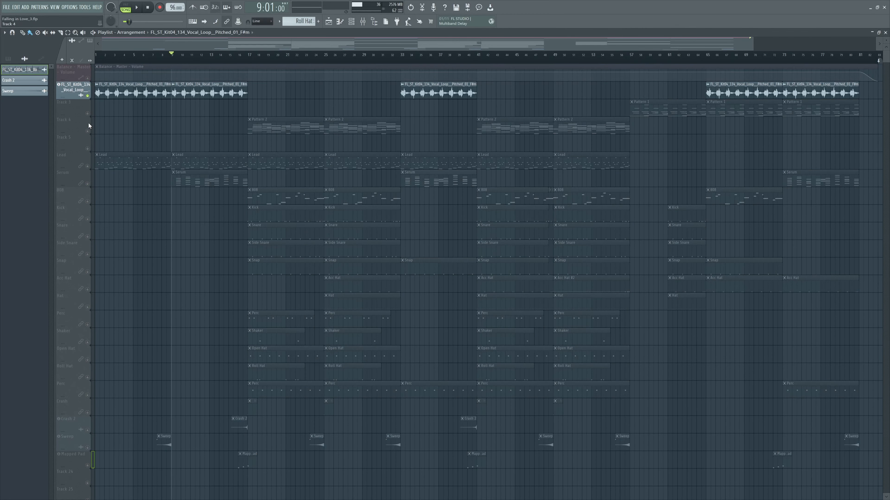
pyautogui.click(88, 184)
pyautogui.press('space')
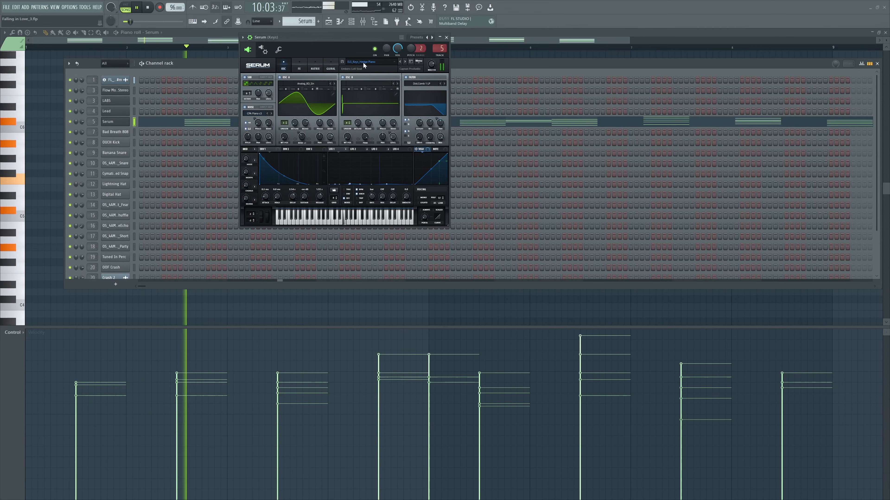
# - Close the Serum synth window and the channel rack, and play the song
pyautogui.click(447, 37)
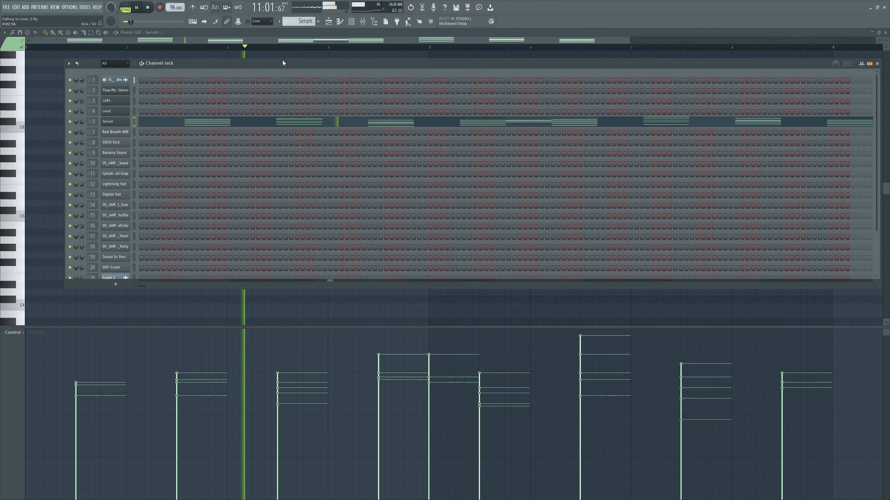
pyautogui.click(352, 22)
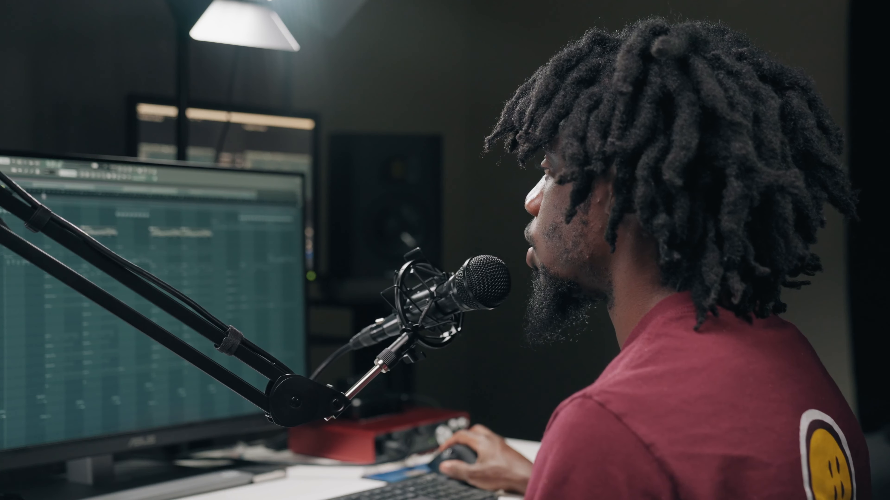
pyautogui.press('space')
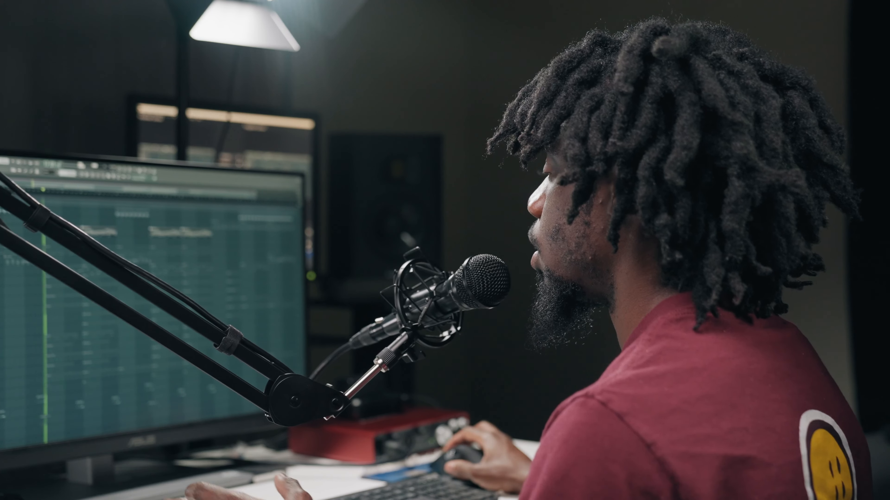
# - Check the mixer during playback and solo the Flow Motion synth in the channel rack
pyautogui.press('F6')
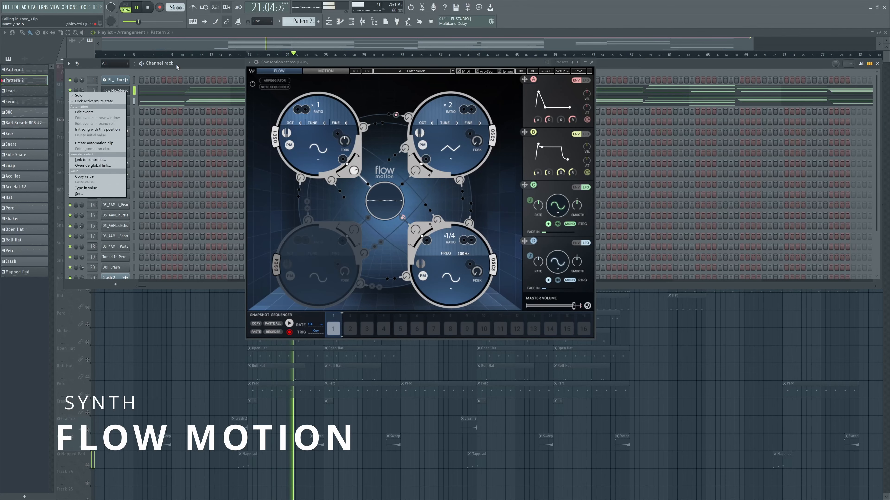
pyautogui.click(180, 67)
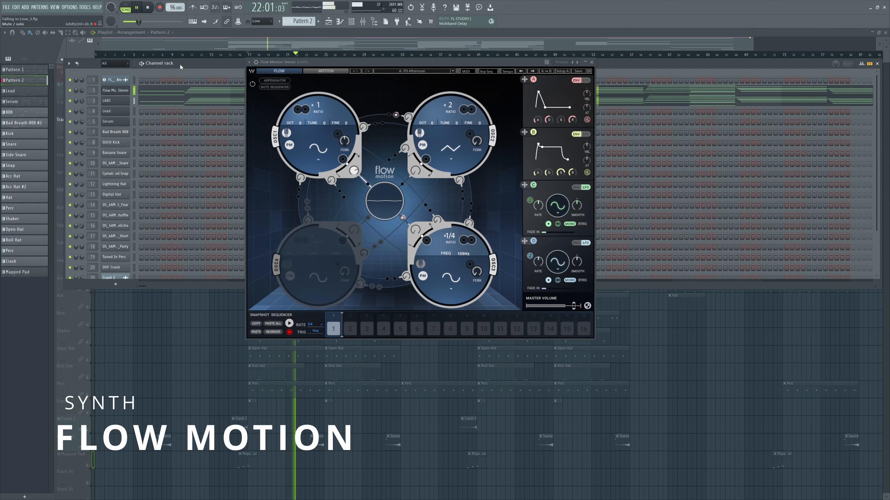
pyautogui.click(358, 21)
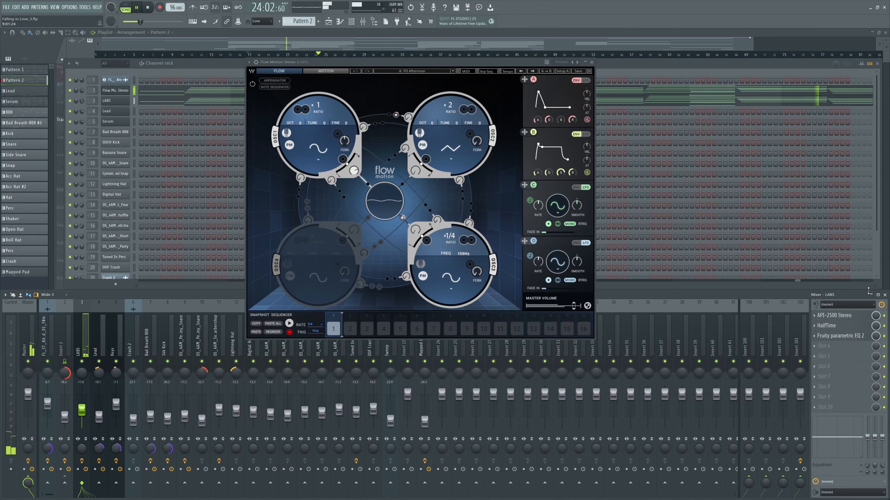
pyautogui.click(884, 295)
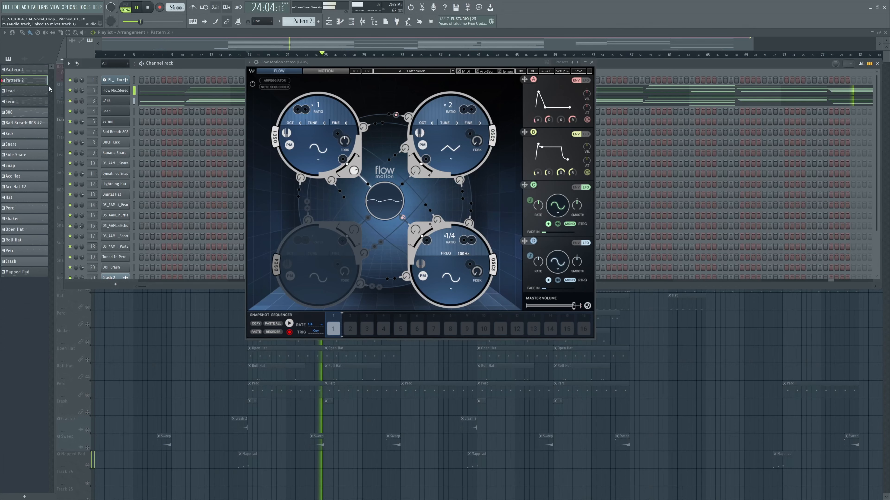
pyautogui.rightClick(72, 92)
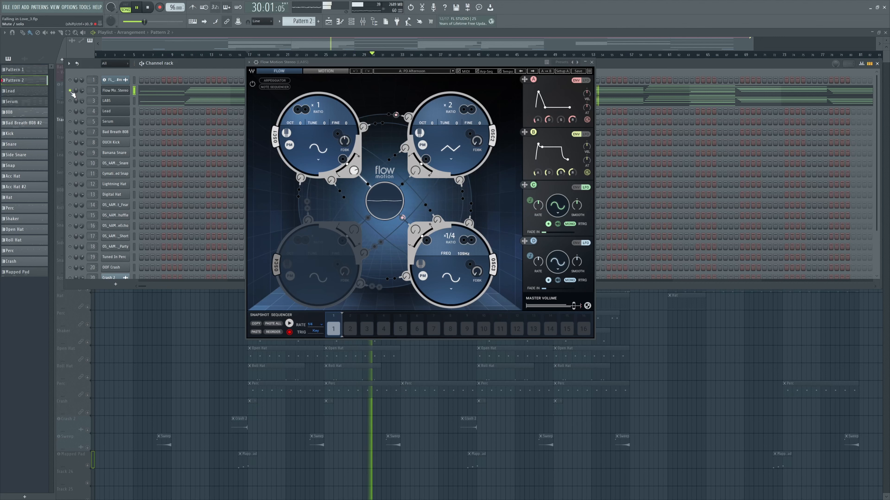
# - Examine the Soft Piano preset in the LABS instrument, and close the plugin and the channel rack
pyautogui.click(121, 101)
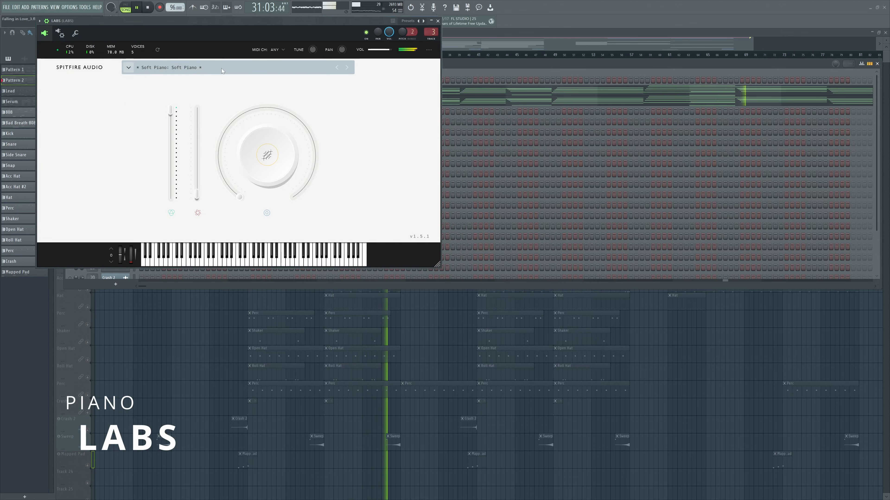
pyautogui.moveTo(282, 22); pyautogui.dragTo(396, 89)
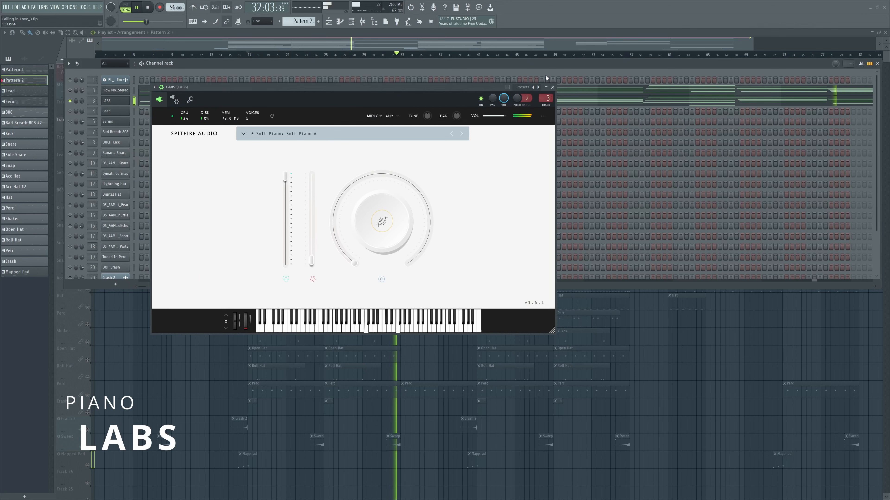
pyautogui.click(553, 88)
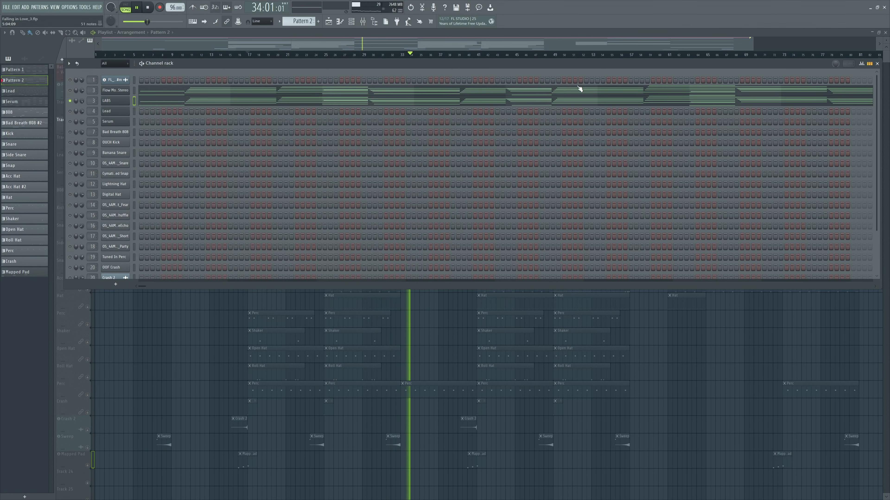
pyautogui.click(877, 64)
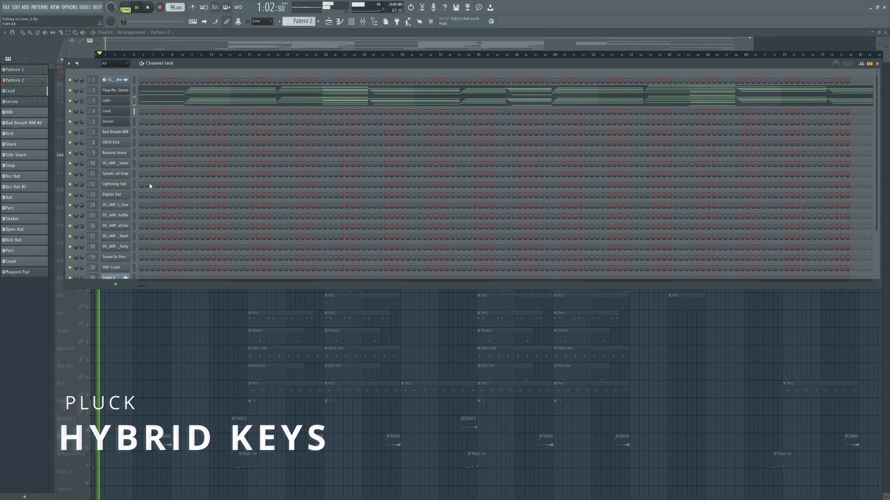
# - Examine the Lead pattern's notes in the piano roll and return to the full playlist arrangement
pyautogui.press('F6')
pyautogui.moveTo(226, 240); pyautogui.dragTo(77, 116)
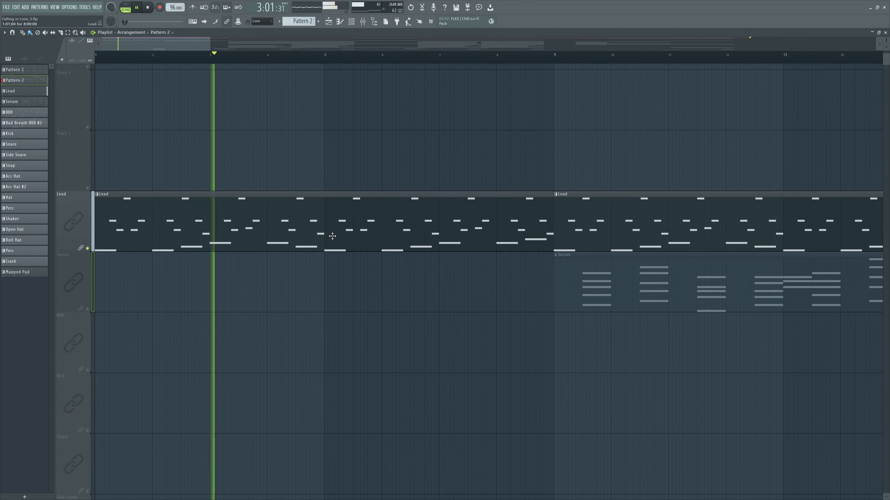
pyautogui.doubleClick(335, 238)
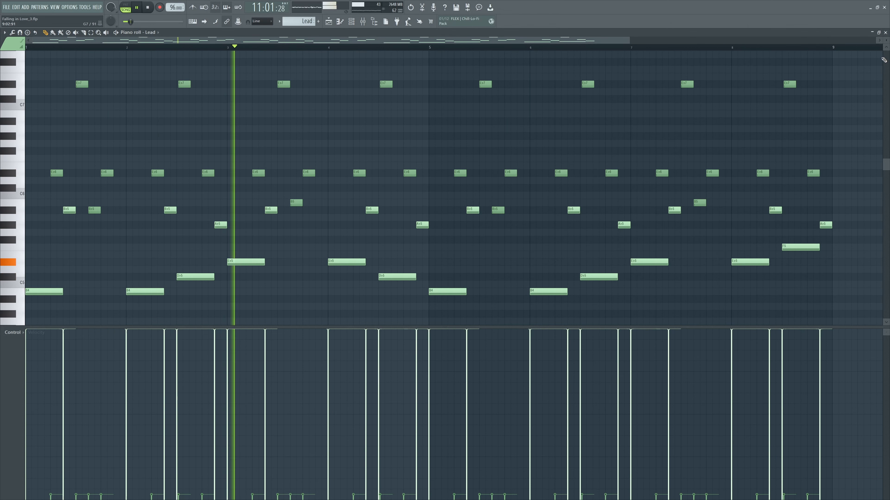
pyautogui.press('F5')
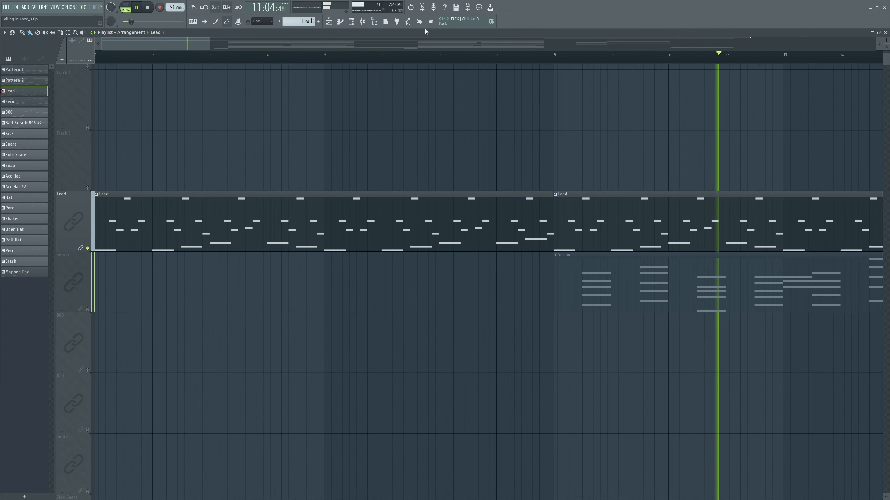
pyautogui.keyDown('ctrl'); pyautogui.rightClick(339, 102); pyautogui.keyUp('ctrl')
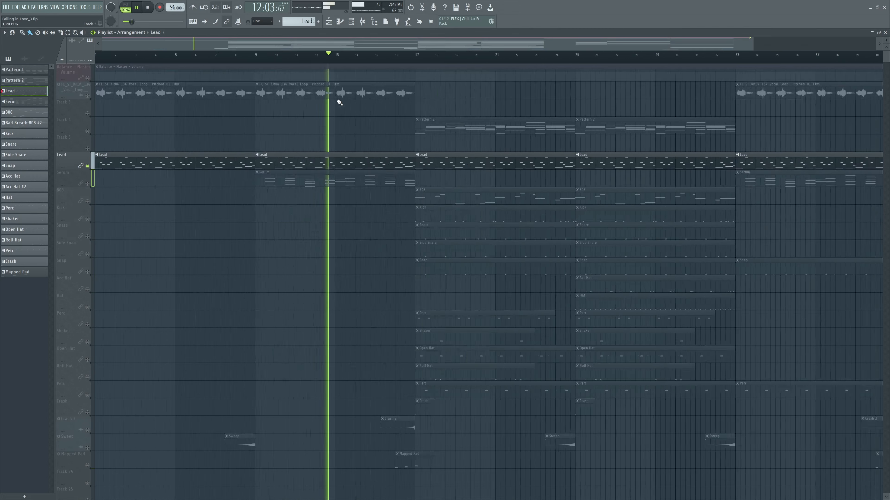
pyautogui.press('F6')
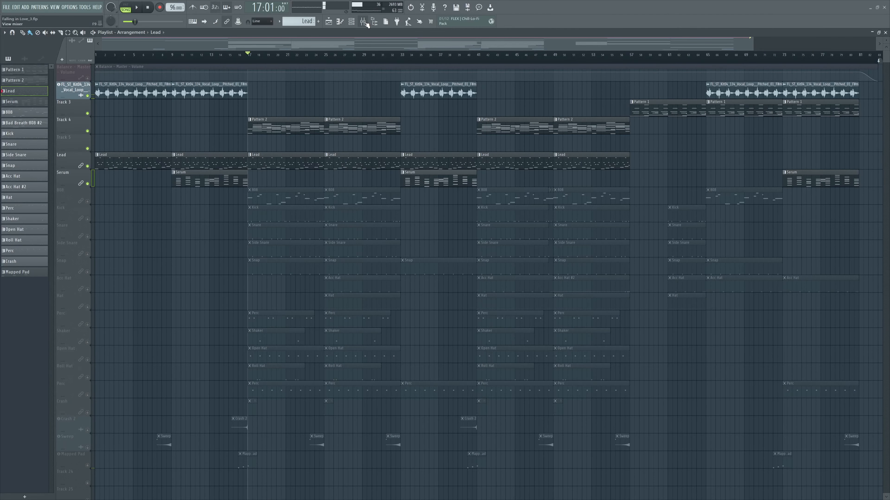
# - Examine the Little AlterBoy effect on mixer Insert 2 and return to the playlist
pyautogui.click(364, 21)
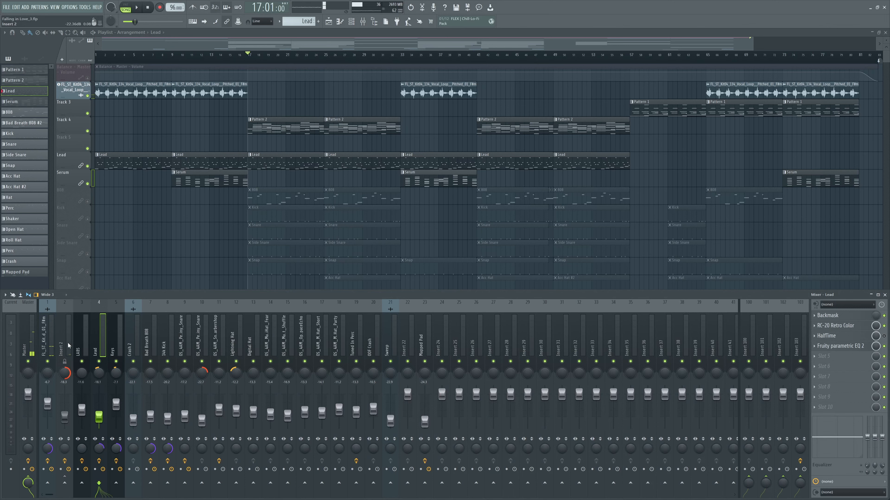
pyautogui.click(853, 318)
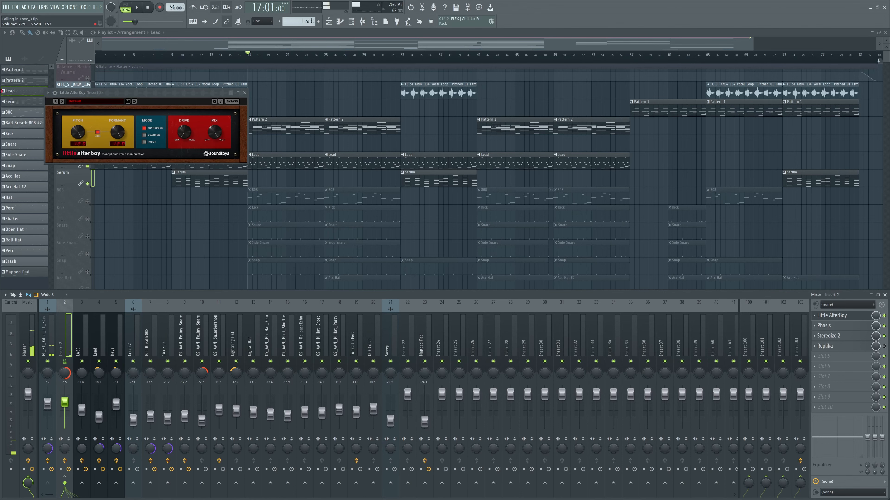
pyautogui.click(96, 85)
pyautogui.click(103, 95)
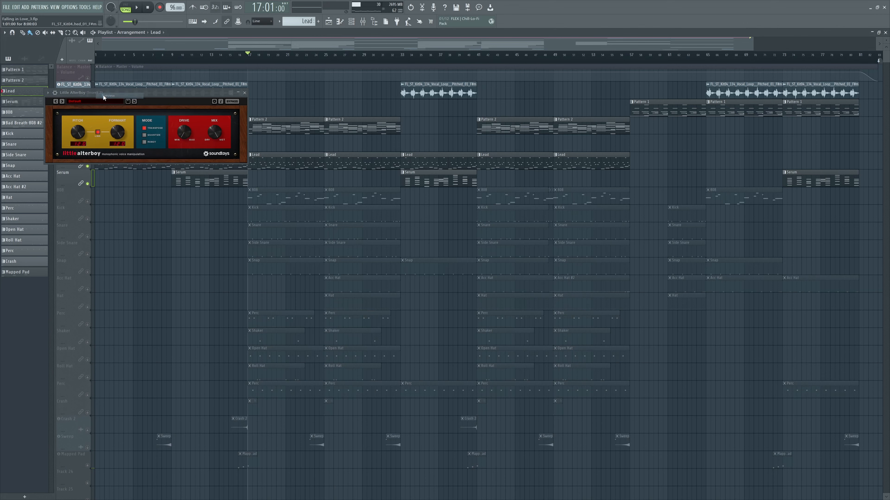
# - Examine the RC-20 Retro Color effect with the Depth for Plucks preset on the Lead mixer track, and hide the mixer
pyautogui.click(363, 22)
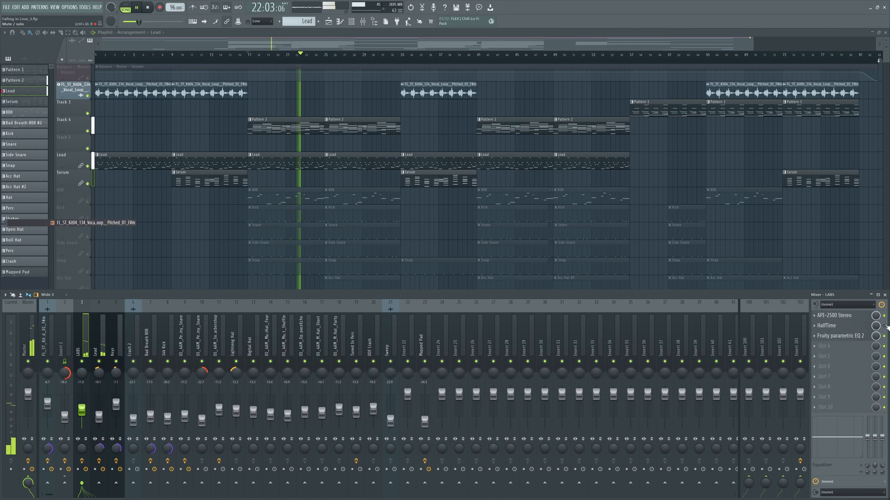
pyautogui.click(97, 332)
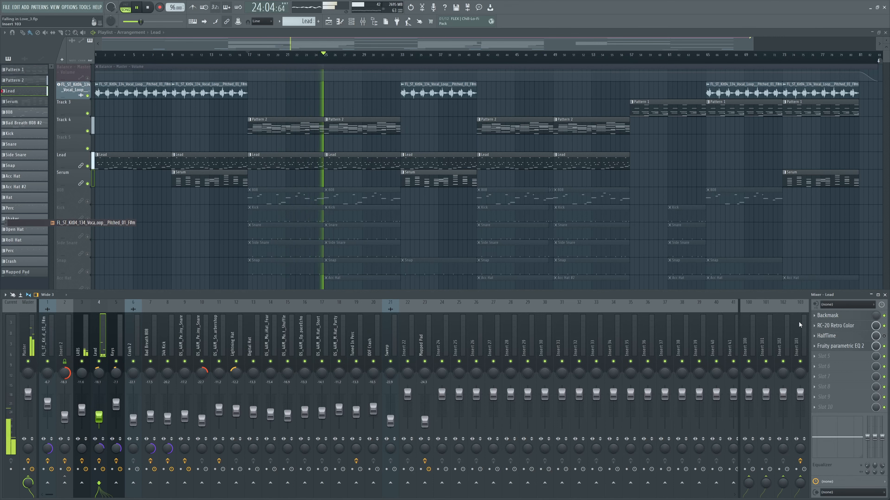
pyautogui.click(853, 325)
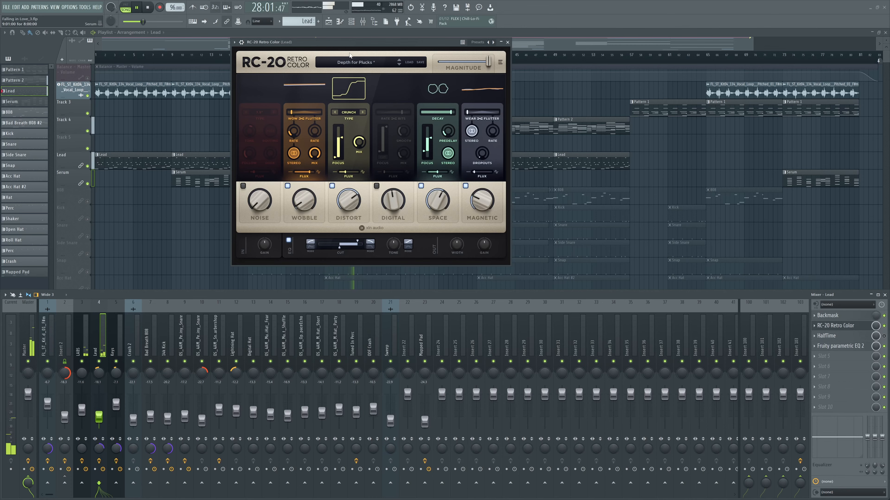
pyautogui.moveTo(353, 49); pyautogui.dragTo(363, 78)
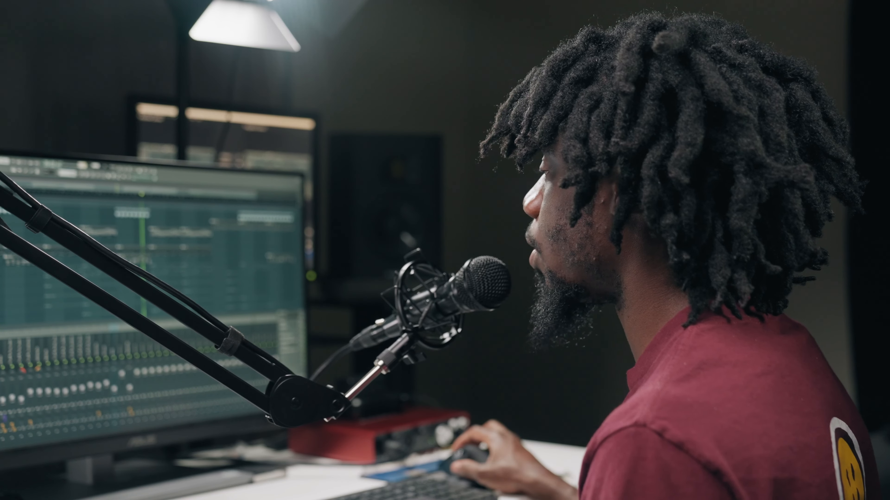
pyautogui.press('F9')
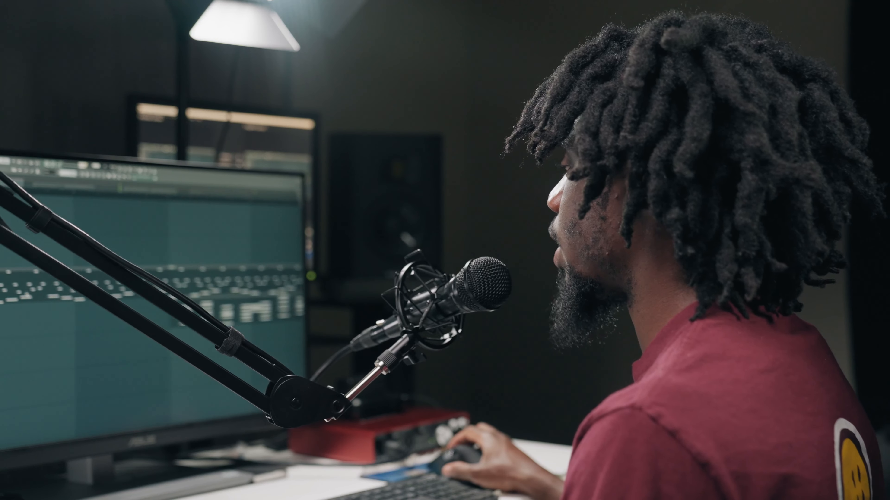
# - Play the melodic tracks together with the 808 bass from bar 17 and stop playback
pyautogui.scroll(-2, 151, 228)
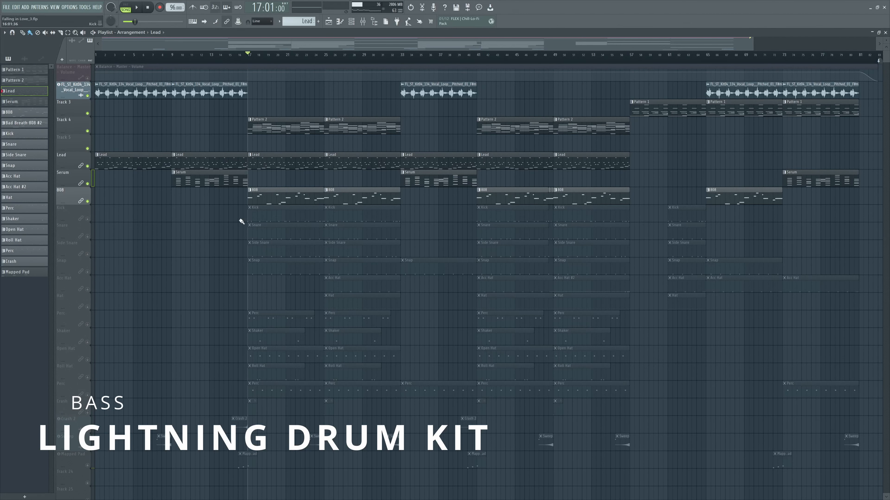
pyautogui.press('space')
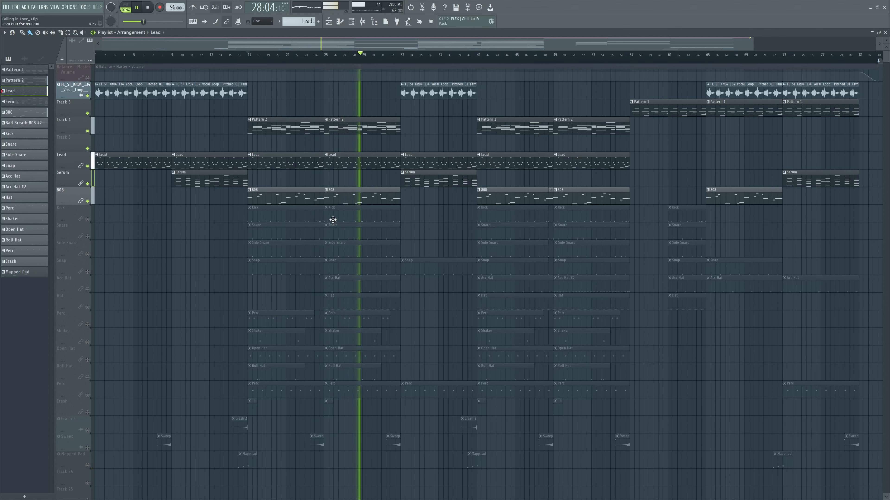
pyautogui.press('space')
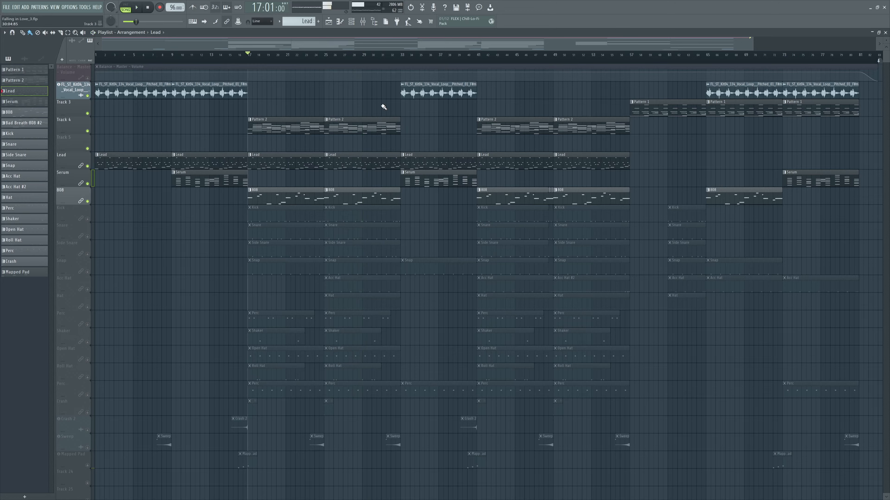